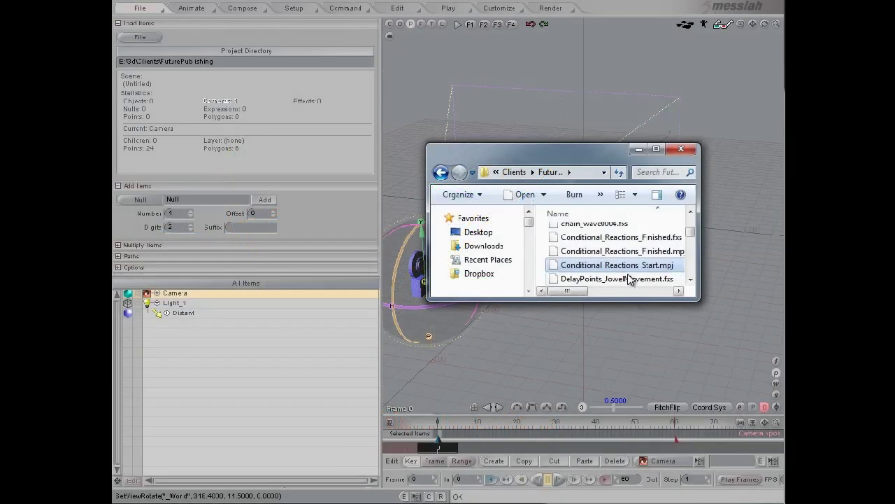
Load the scene file Conditional_Reactions_Start.mpj, replacing the current scene
{"action": "left_click_drag", "start_coordinate": [635, 266], "coordinate": [596, 102]}
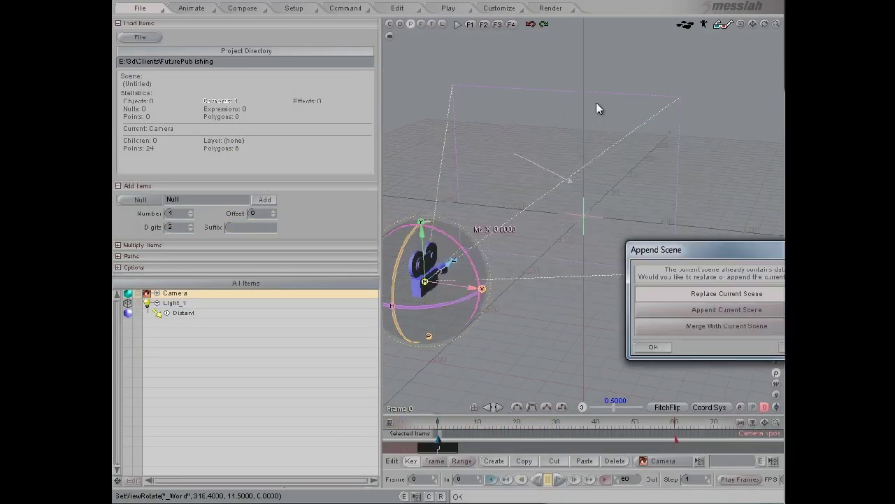
{"action": "key", "text": "Return"}
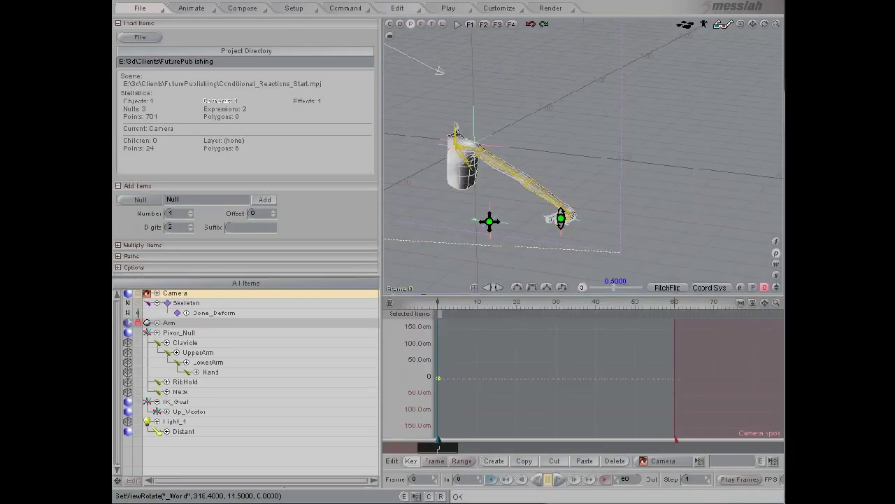
Create three new expression variables and move them above the UpVector expression
{"action": "left_click", "coordinate": [337, 7]}
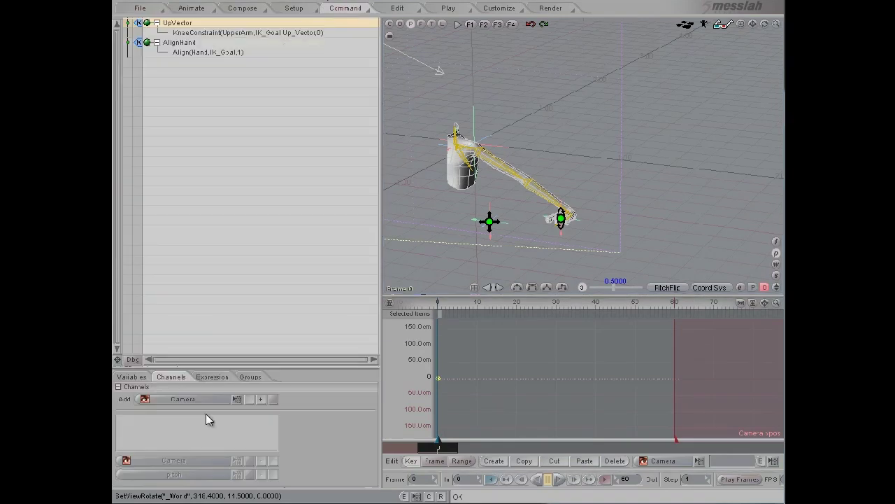
{"action": "left_click", "coordinate": [131, 377]}
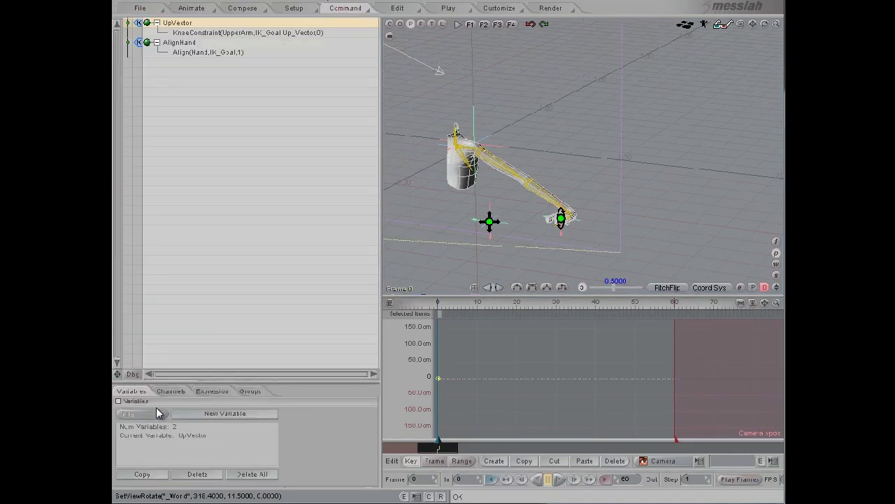
{"action": "left_click", "coordinate": [216, 417]}
{"action": "left_click", "coordinate": [216, 417]}
{"action": "left_click", "coordinate": [216, 417]}
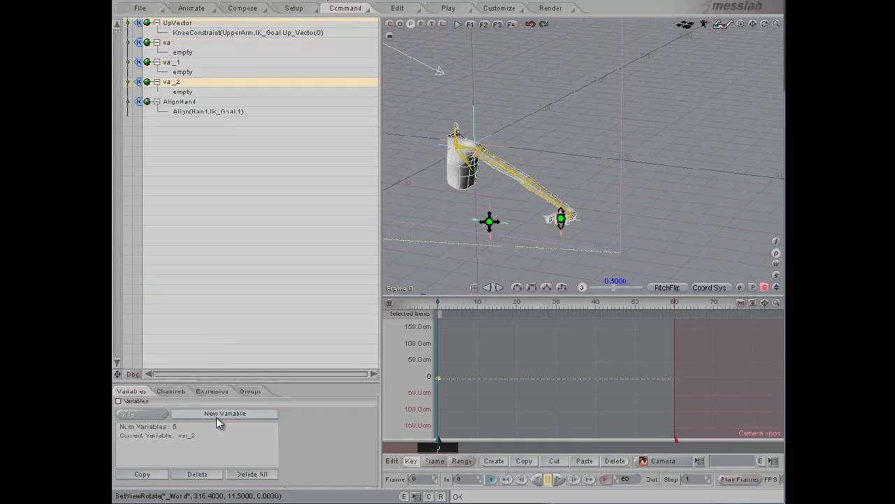
{"action": "left_click", "coordinate": [190, 44], "text": "shift"}
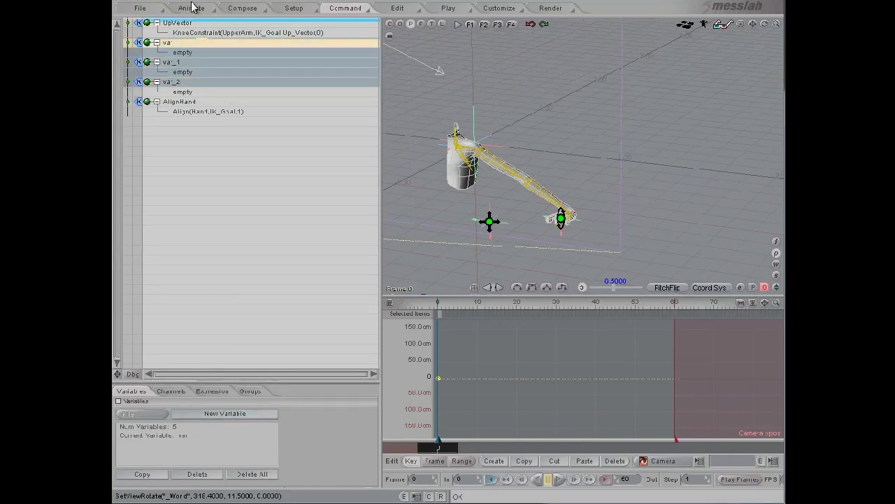
{"action": "left_click", "coordinate": [208, 92]}
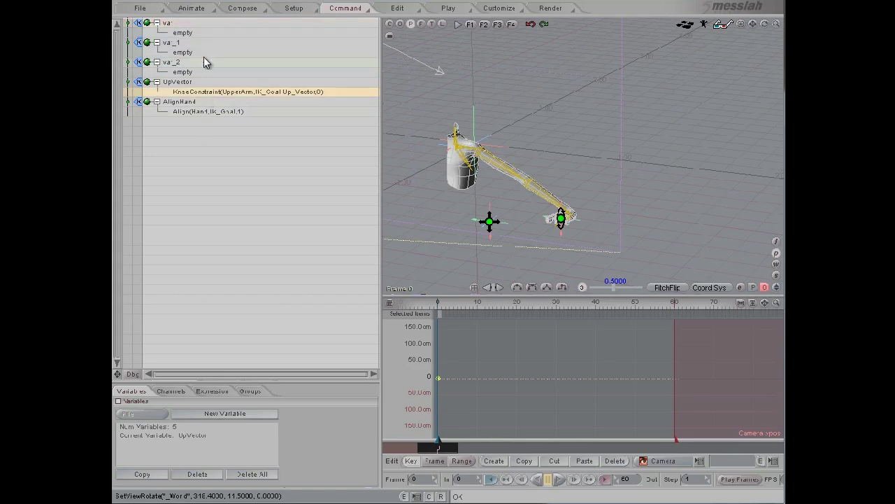
Rename the first new variable as EvaluateIK
{"action": "left_click", "coordinate": [196, 25]}
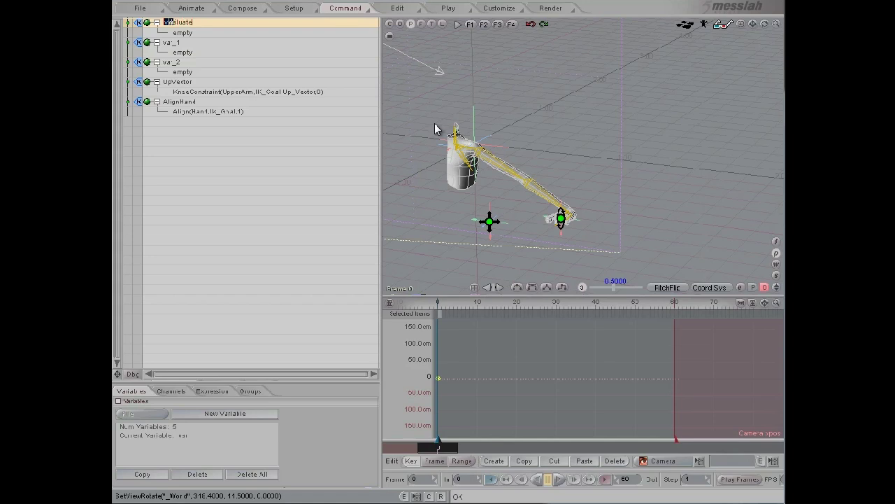
{"action": "type", "text": "EvaluateIK"}
{"action": "key", "text": "Return"}
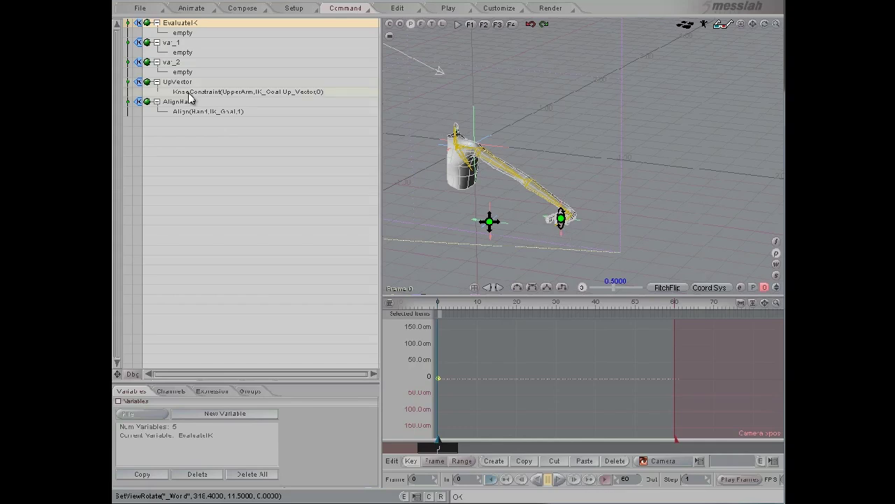
Choose IK2D as the function for the EvaluateIK expression
{"action": "left_click", "coordinate": [214, 391]}
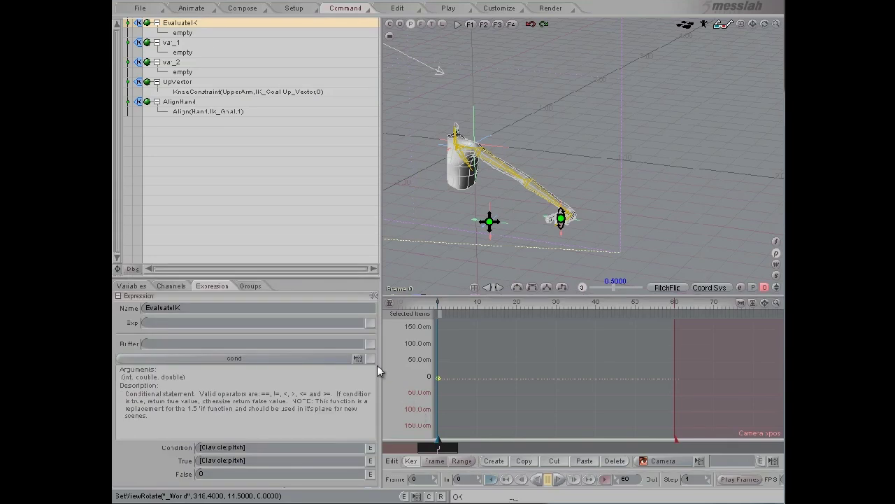
{"action": "left_click", "coordinate": [358, 359]}
{"action": "scroll", "coordinate": [231, 236], "scroll_direction": "up", "scroll_amount": 20}
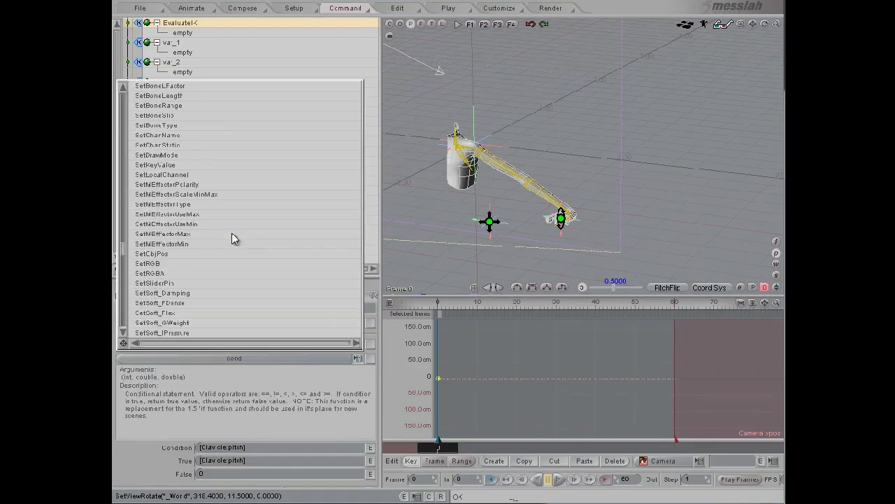
{"action": "scroll", "coordinate": [233, 238], "scroll_direction": "up", "scroll_amount": 20}
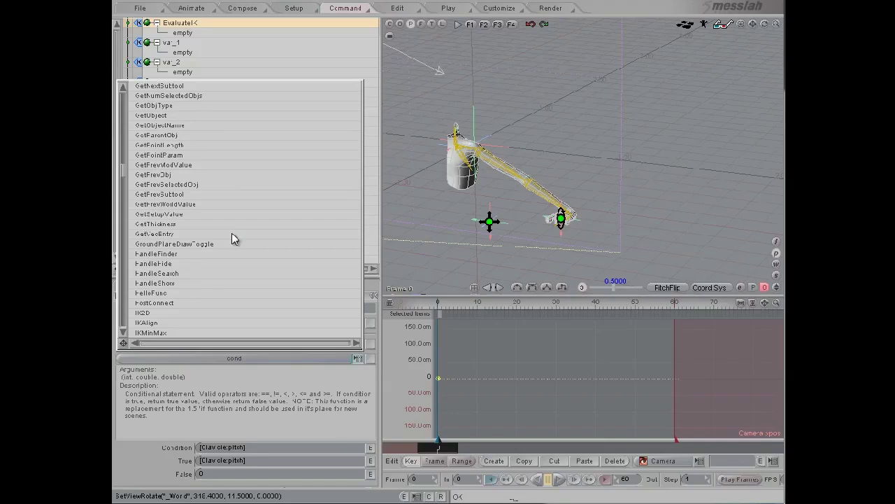
{"action": "scroll", "coordinate": [233, 238], "scroll_direction": "up", "scroll_amount": 12}
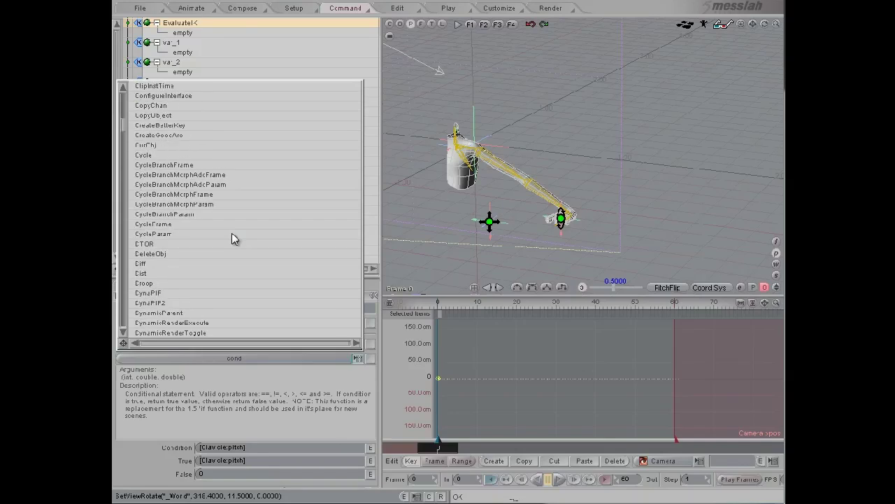
{"action": "scroll", "coordinate": [233, 238], "scroll_direction": "down", "scroll_amount": 15}
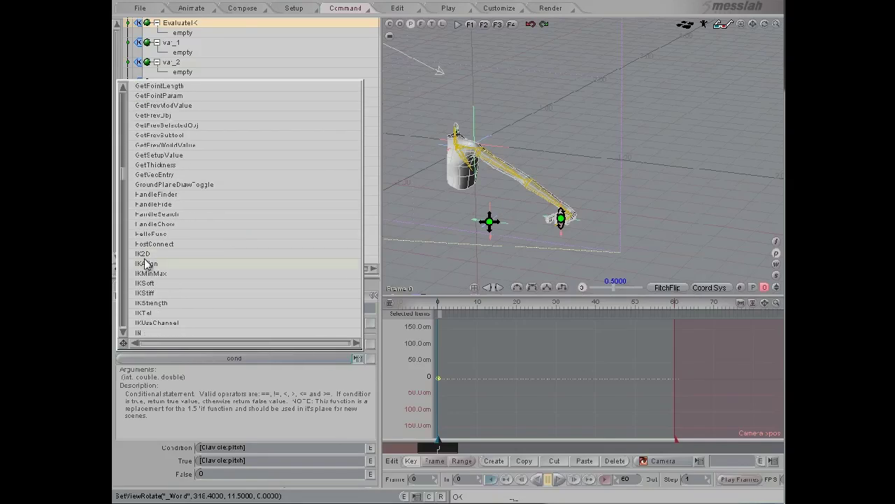
{"action": "left_click", "coordinate": [140, 255]}
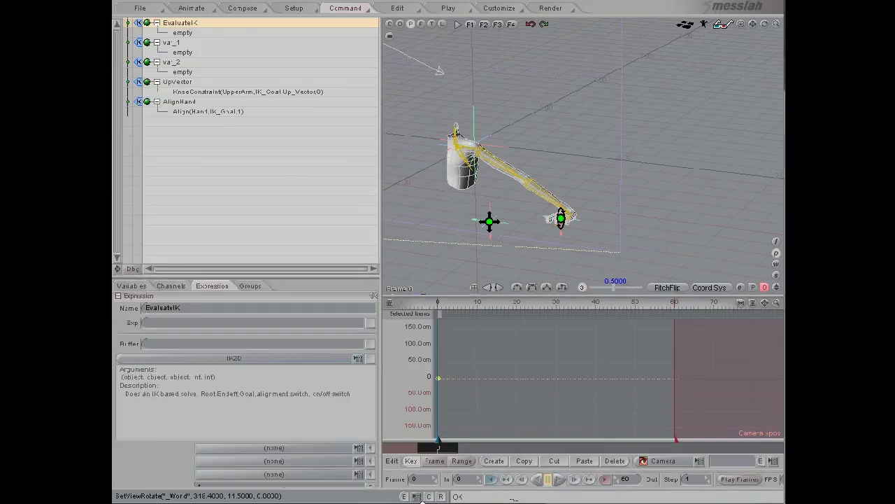
Give IK2D the arguments Clavicle, Hand and IK_Goal, keep both switches at 1, and insert it into the EvaluateIK expression
{"action": "left_click", "coordinate": [476, 151]}
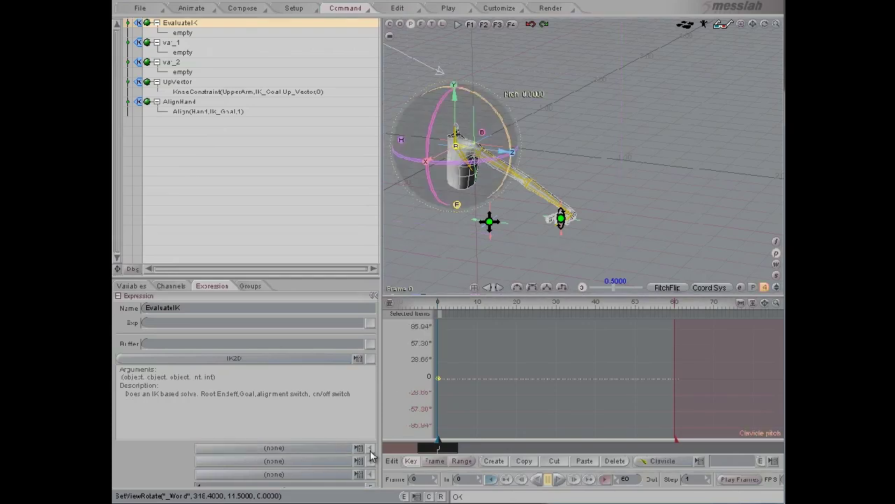
{"action": "left_click", "coordinate": [371, 448]}
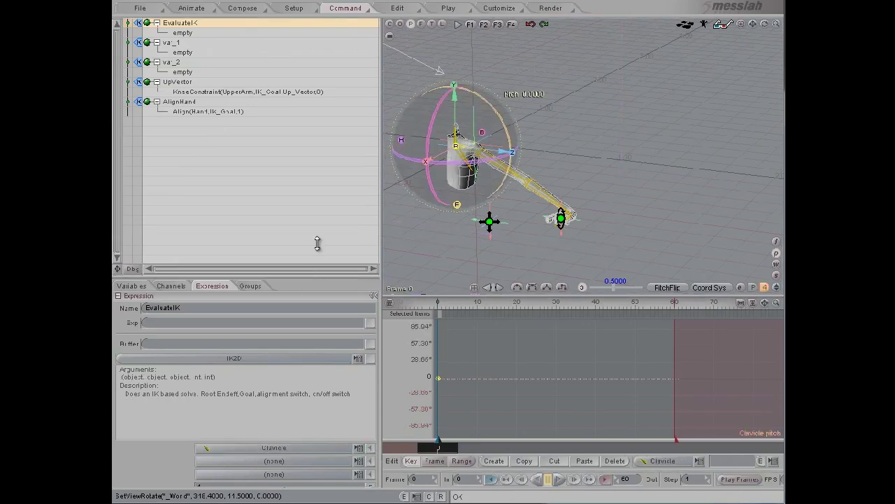
{"action": "left_click_drag", "start_coordinate": [317, 243], "coordinate": [319, 215]}
{"action": "left_click", "coordinate": [573, 219]}
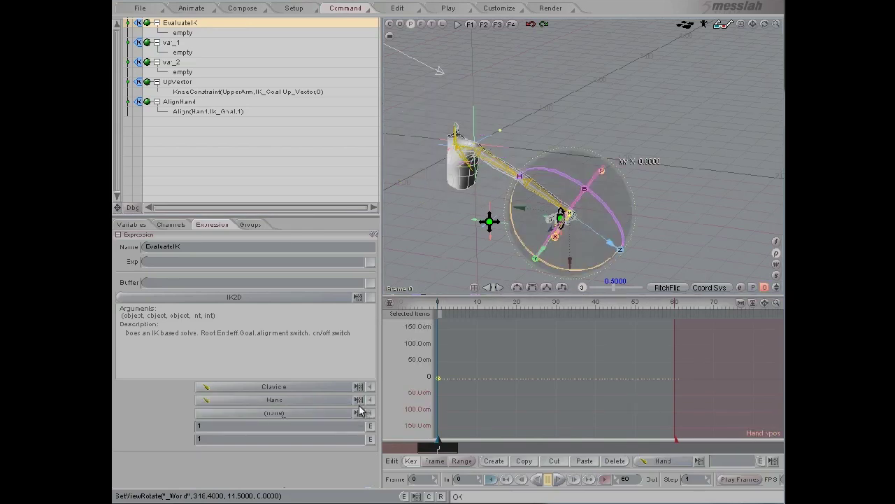
{"action": "left_click", "coordinate": [359, 413]}
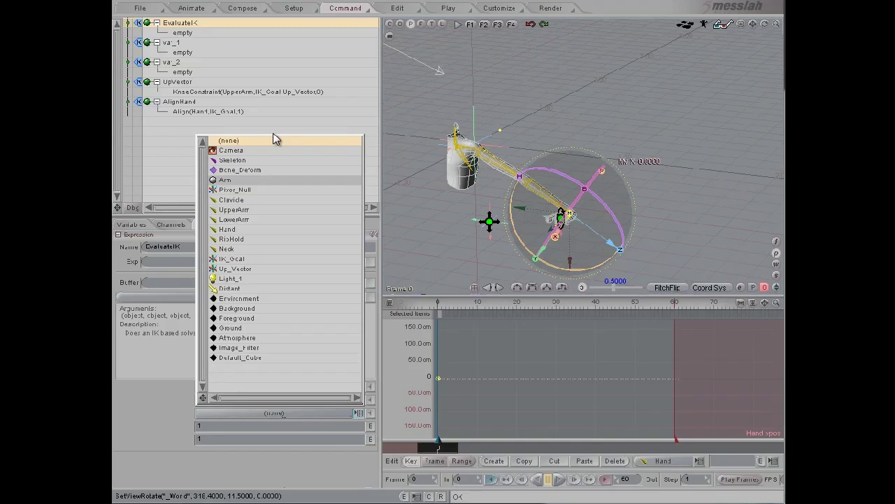
{"action": "left_click", "coordinate": [255, 259]}
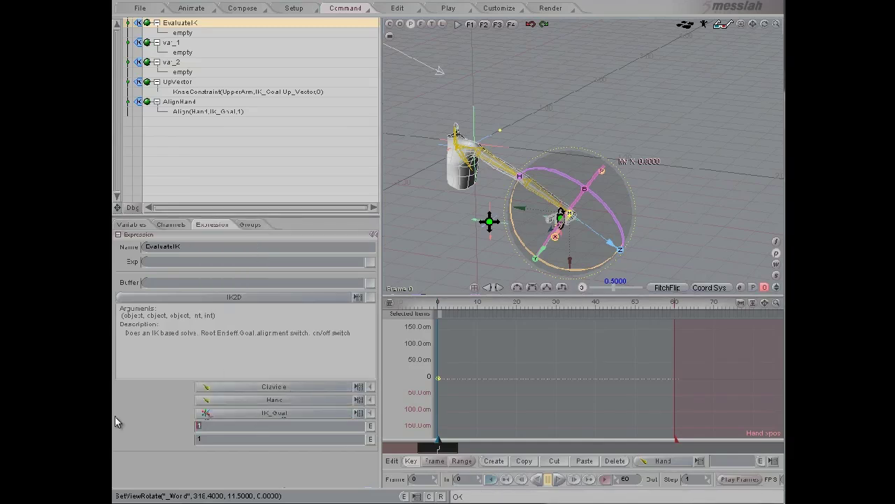
{"action": "left_click", "coordinate": [228, 439]}
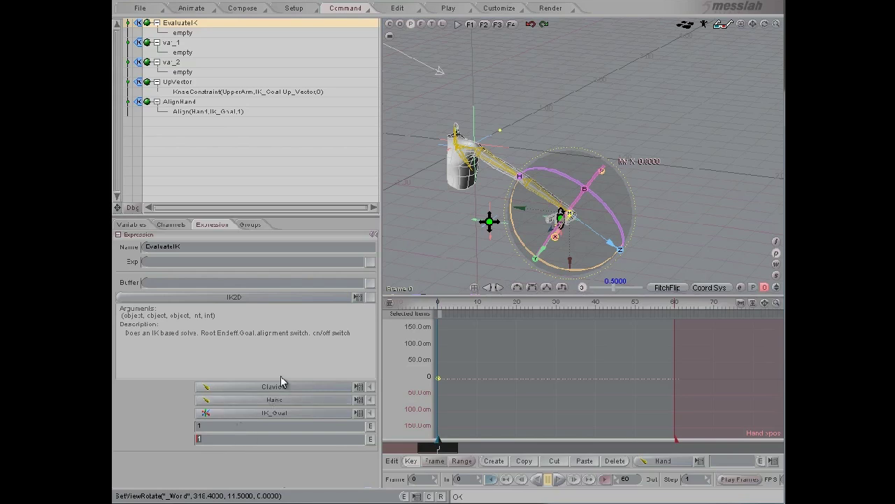
{"action": "left_click", "coordinate": [370, 298]}
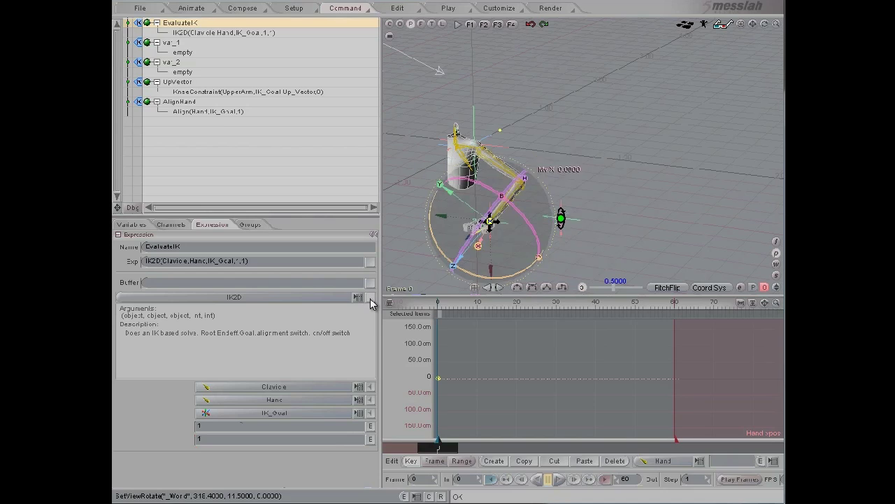
Move the IK_Goal null and the Up_Vector null in the viewport to test the arm's IK
{"action": "left_click_drag", "start_coordinate": [497, 224], "coordinate": [727, 310]}
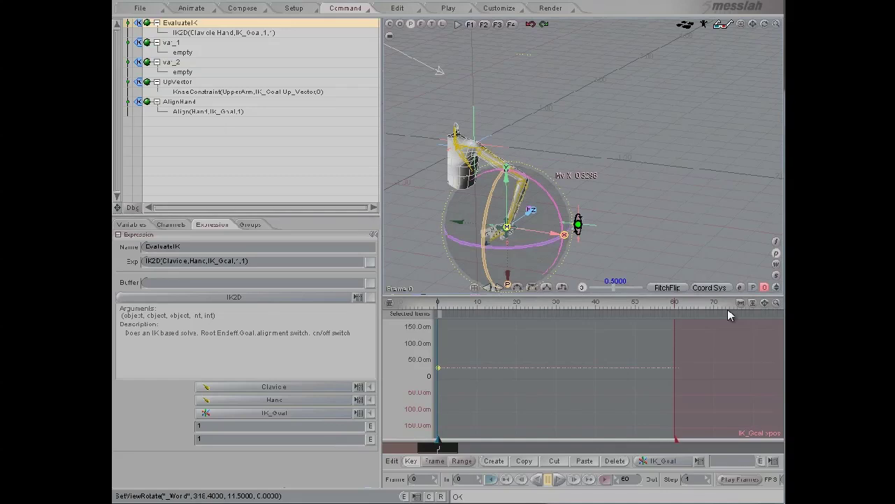
{"action": "left_click", "coordinate": [578, 225]}
{"action": "left_click_drag", "start_coordinate": [578, 228], "coordinate": [729, 309]}
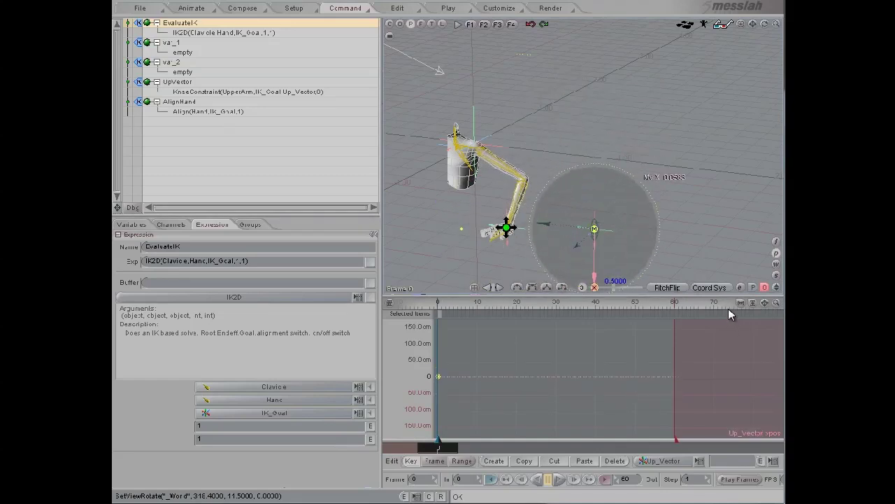
{"action": "key", "text": "y"}
Choose the Clamp function for the var_1 expression with the Clavicle bone selected
{"action": "left_click", "coordinate": [210, 45]}
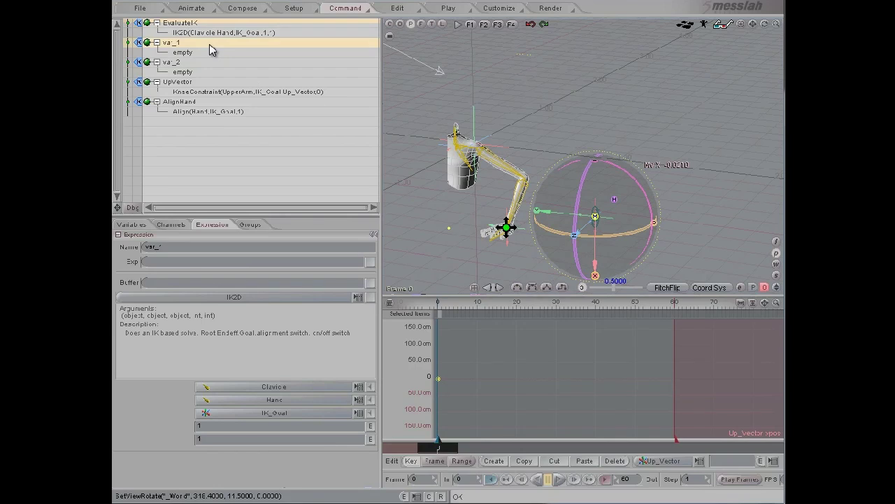
{"action": "left_click", "coordinate": [473, 154]}
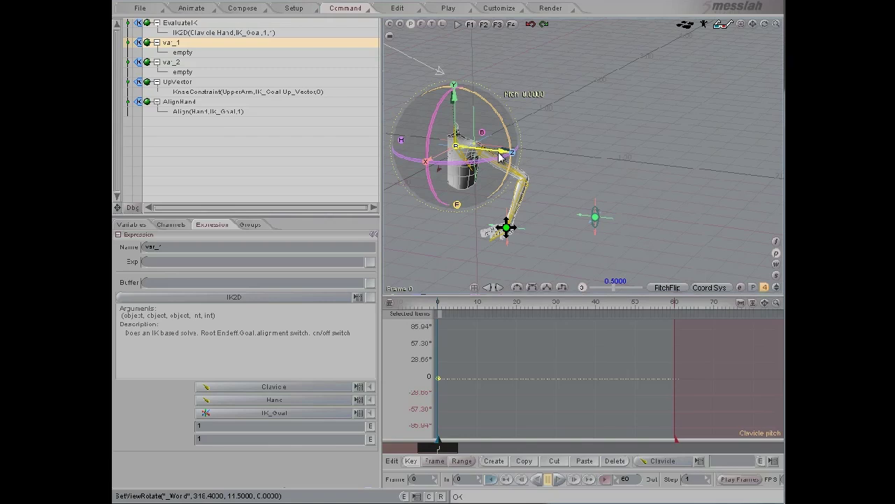
{"action": "left_click", "coordinate": [357, 296]}
{"action": "scroll", "coordinate": [249, 192], "scroll_direction": "up", "scroll_amount": 20}
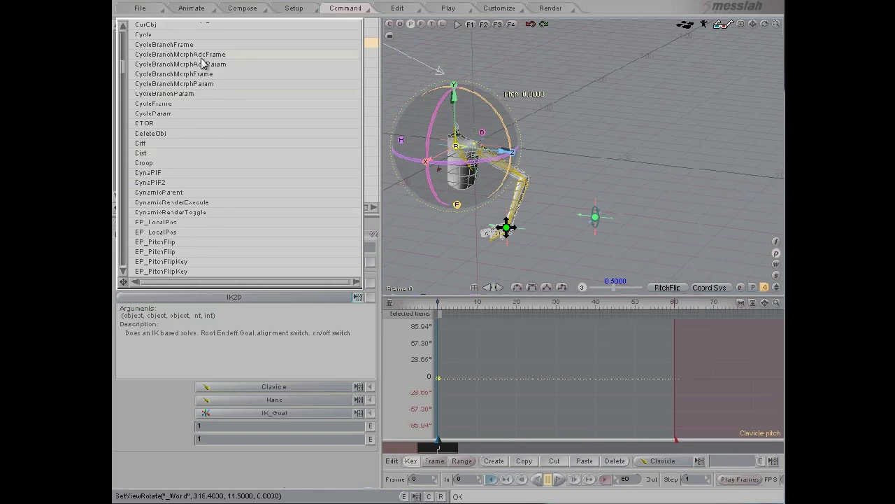
{"action": "scroll", "coordinate": [186, 127], "scroll_direction": "up", "scroll_amount": 1}
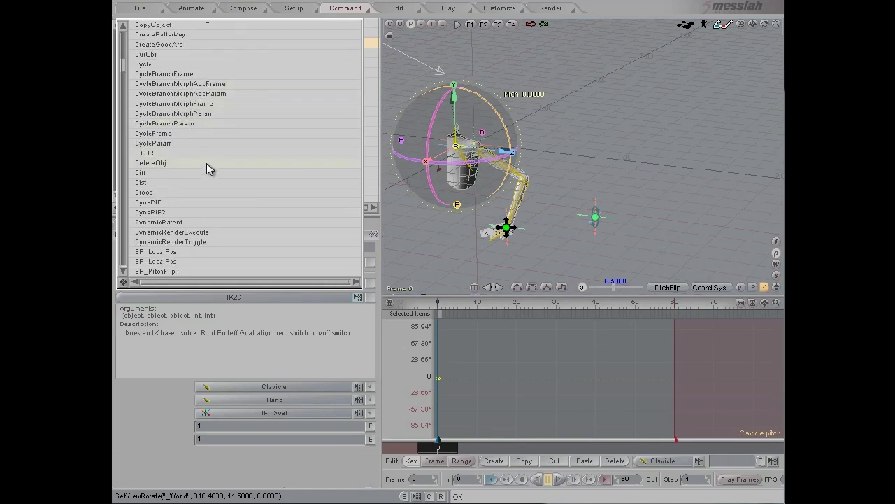
{"action": "scroll", "coordinate": [202, 156], "scroll_direction": "up", "scroll_amount": 6}
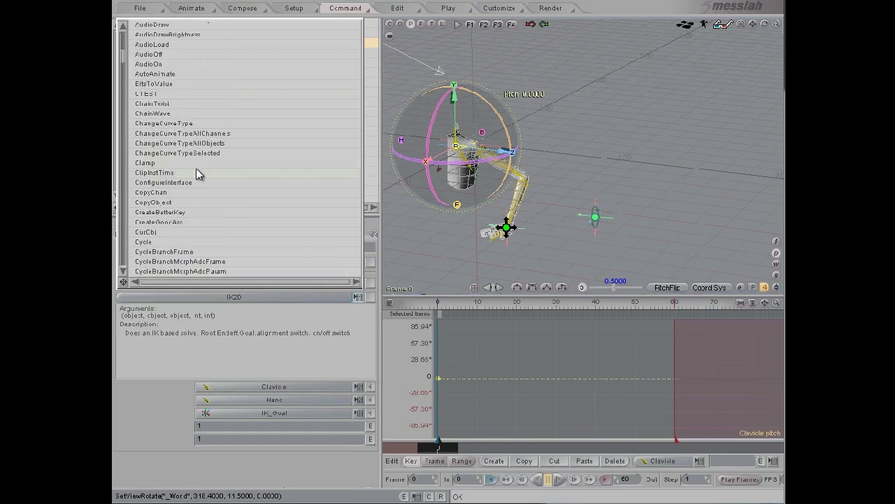
{"action": "left_click", "coordinate": [195, 164]}
{"action": "double_click", "coordinate": [196, 168]}
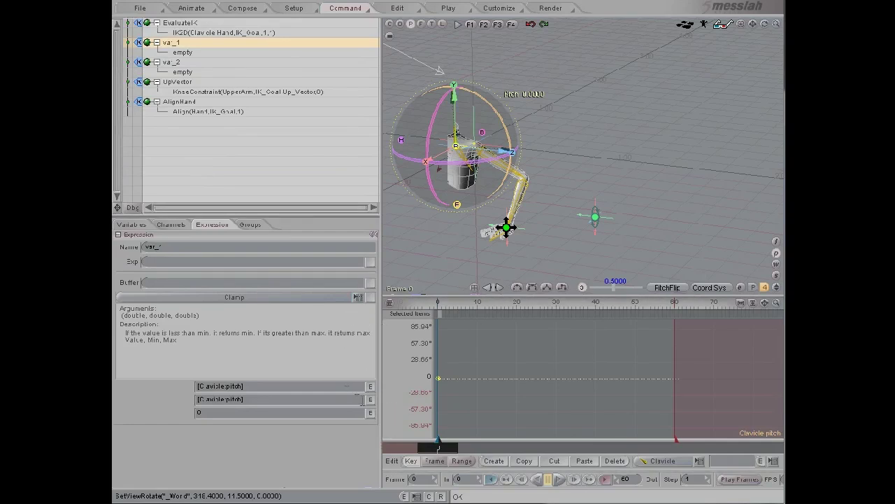
Examine the Clamp function's value, minimum and maximum arguments for the var_1 expression
{"action": "left_click", "coordinate": [369, 283]}
{"action": "left_click_drag", "start_coordinate": [333, 283], "coordinate": [144, 283]}
{"action": "key", "text": "ctrl+x"}
{"action": "left_click", "coordinate": [272, 385]}
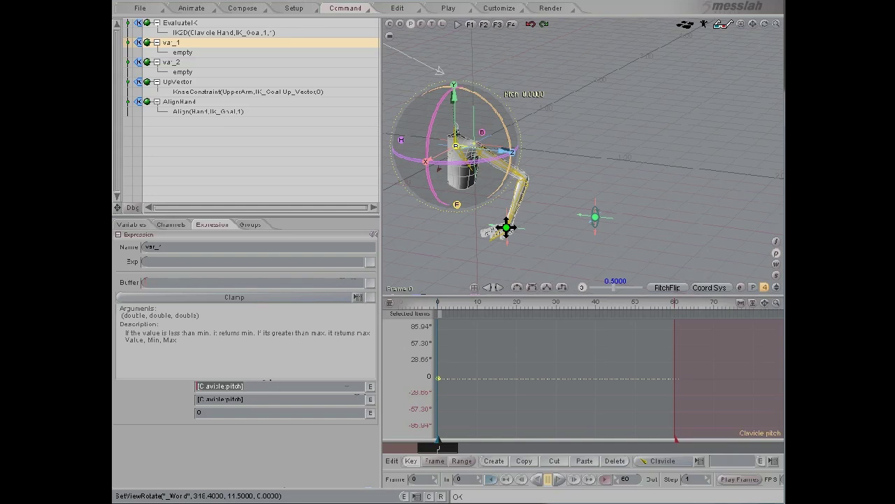
{"action": "key", "text": "ctrl+v"}
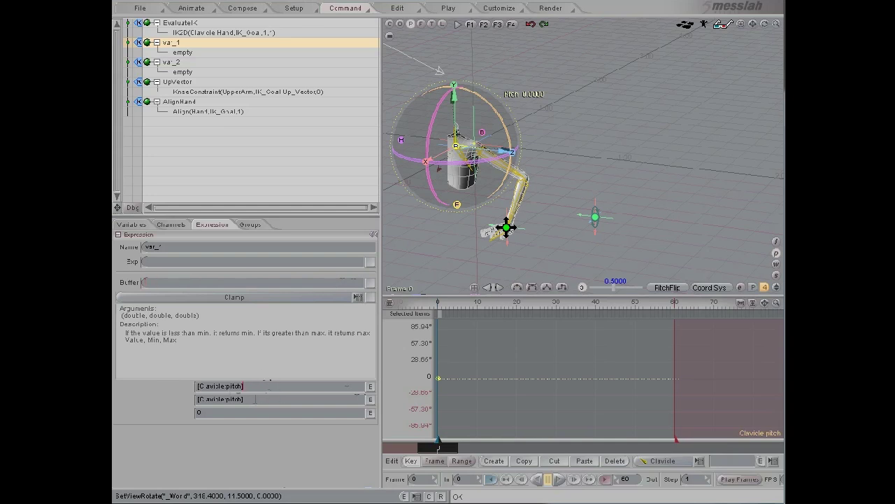
{"action": "left_click", "coordinate": [255, 399]}
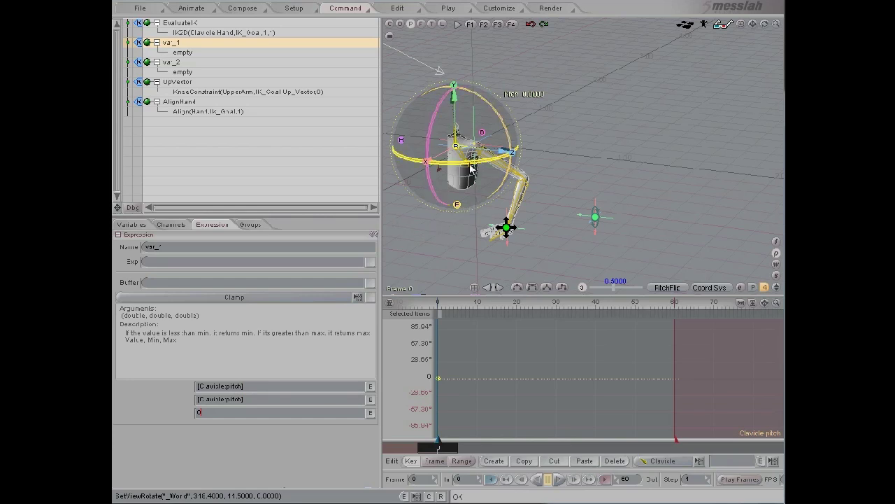
Try rotating the Clavicle bone to a pitch of 8, and undo the rotation
{"action": "mouse_move", "coordinate": [485, 162]}
{"action": "left_mouse_down"}
{"action": "mouse_move", "coordinate": [485, 144]}
{"action": "mouse_move", "coordinate": [485, 178]}
{"action": "mouse_move", "coordinate": [485, 154]}
{"action": "left_mouse_up"}
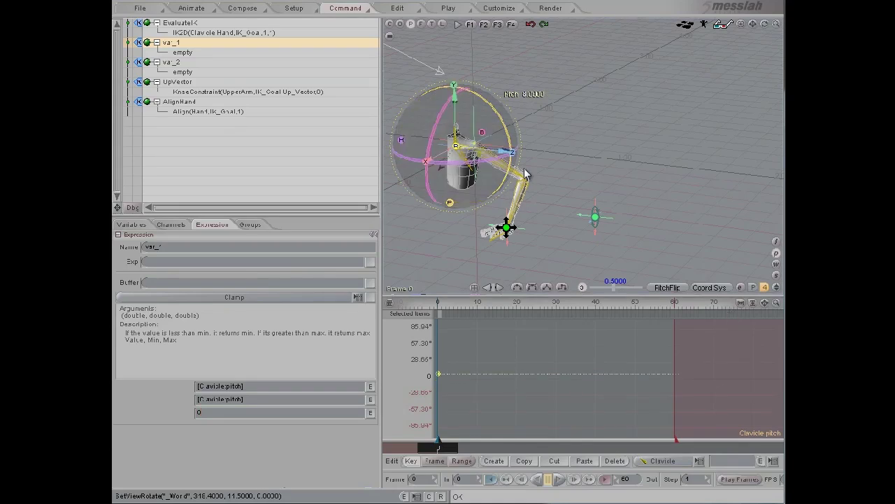
{"action": "key", "text": "ctrl+z"}
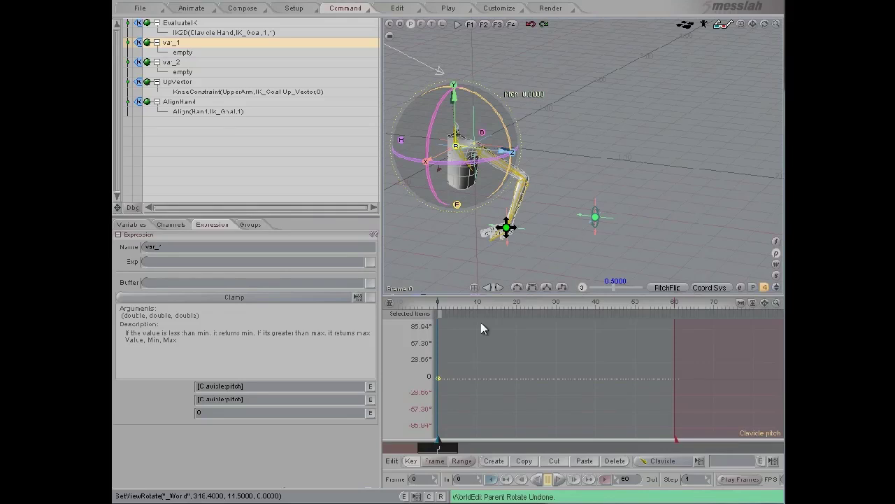
Insert Clamp([Clavicle:pitch],[Clavicle:pitch],0) into the var_1 expression and rename it LimitTheClavicle
{"action": "left_click", "coordinate": [373, 297]}
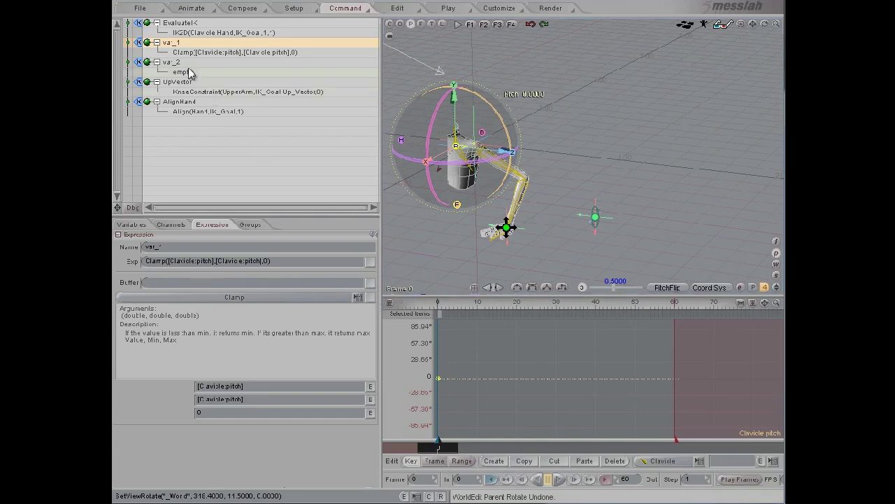
{"action": "double_click", "coordinate": [173, 42]}
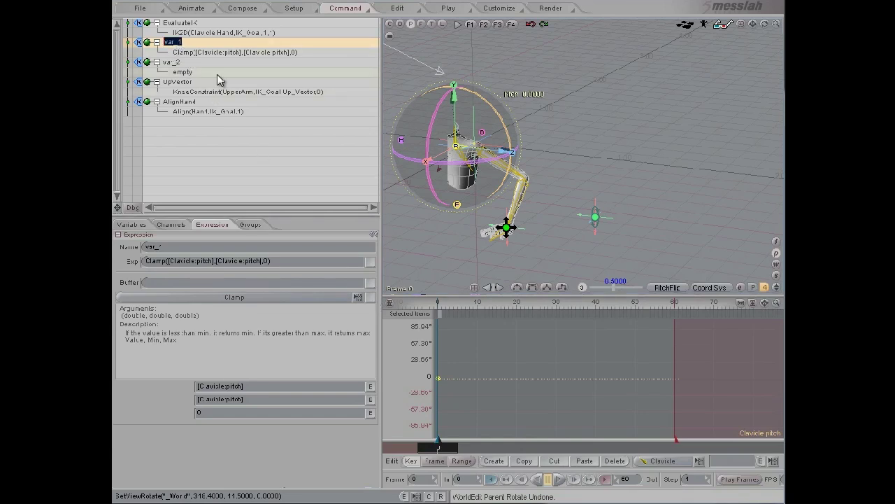
{"action": "type", "text": "LimitP"}
{"action": "type", "text": "eClavicle"}
{"action": "key", "text": "Return"}
Add the Clavicle's pitch as the channel driven by the LimitTheClavicle expression
{"action": "left_click", "coordinate": [172, 222]}
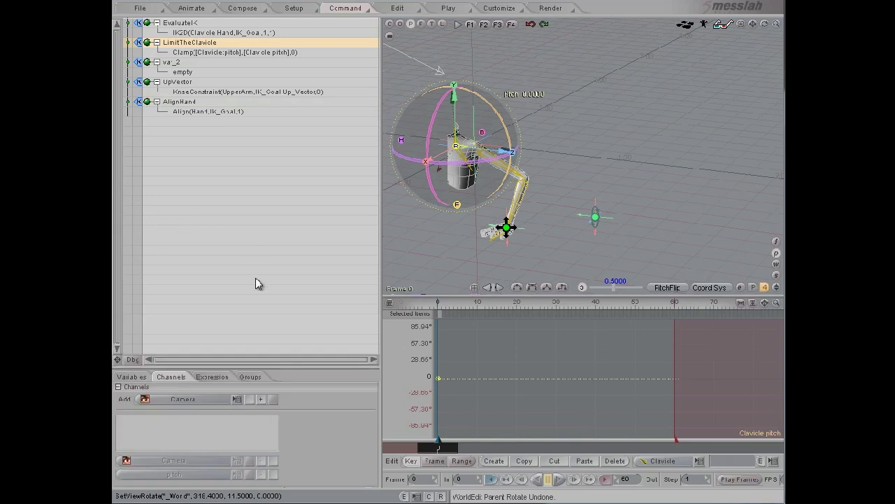
{"action": "left_click", "coordinate": [238, 400]}
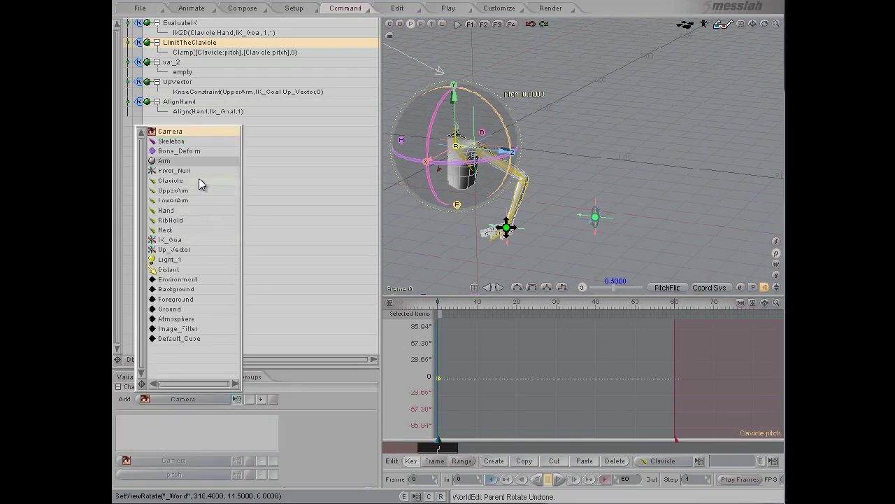
{"action": "left_click", "coordinate": [198, 180]}
{"action": "left_click", "coordinate": [261, 398]}
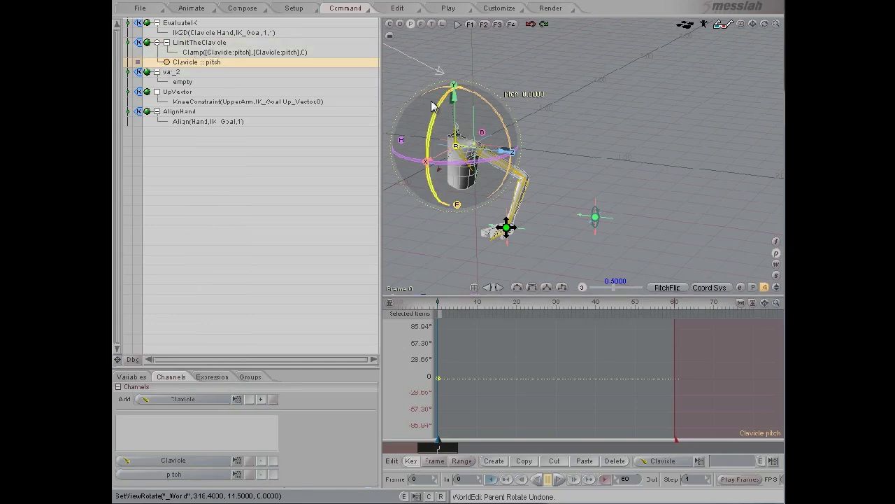
Move the IK_Goal null up and down along Y to test how the Clavicle's pitch is limited
{"action": "left_click", "coordinate": [505, 228]}
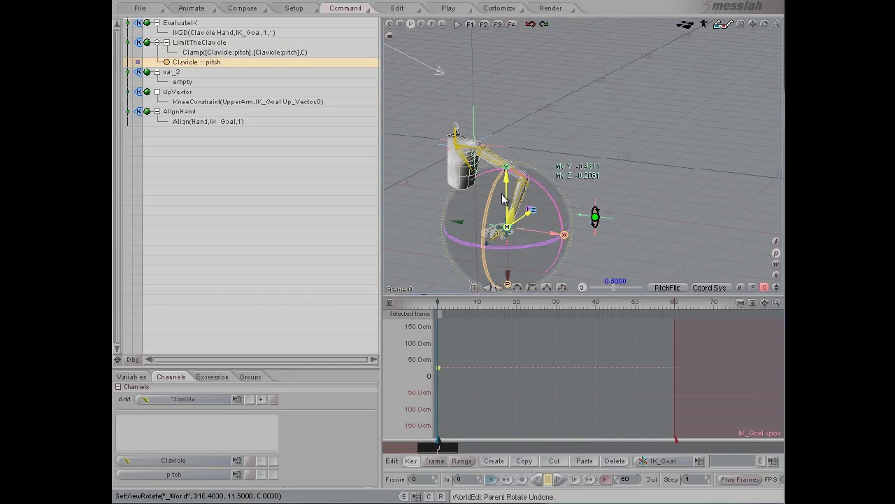
{"action": "mouse_move", "coordinate": [505, 194]}
{"action": "left_mouse_down"}
{"action": "mouse_move", "coordinate": [505, 48]}
{"action": "mouse_move", "coordinate": [505, 67]}
{"action": "left_mouse_up"}
{"action": "left_click_drag", "start_coordinate": [506, 102], "coordinate": [508, 259]}
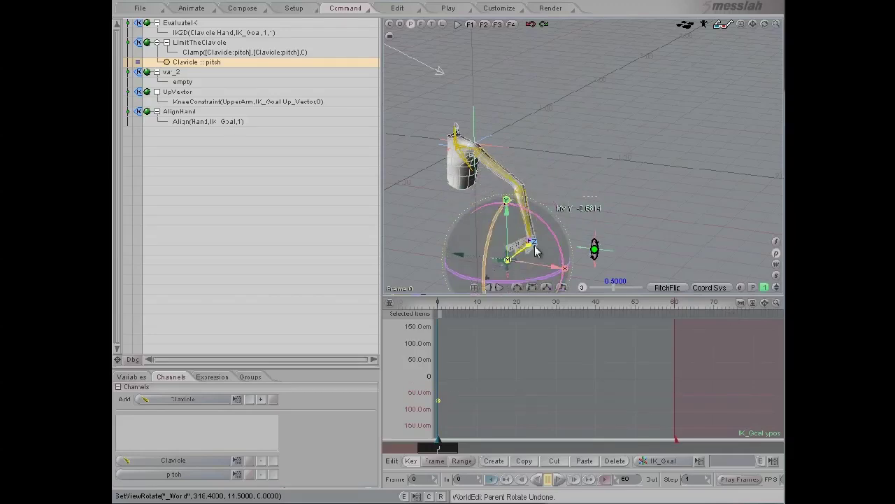
{"action": "left_click_drag", "start_coordinate": [508, 221], "coordinate": [505, 83]}
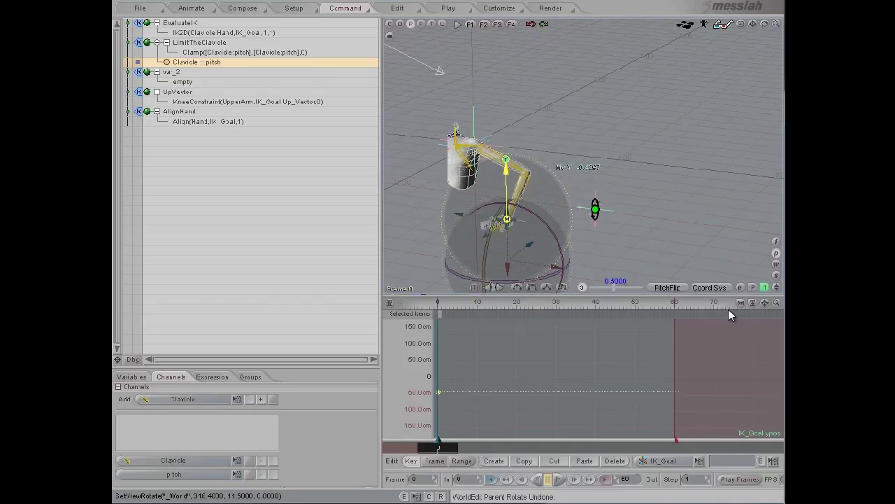
Rename the var_2 expression as CheckIfLimitIsReached
{"action": "left_click", "coordinate": [182, 73]}
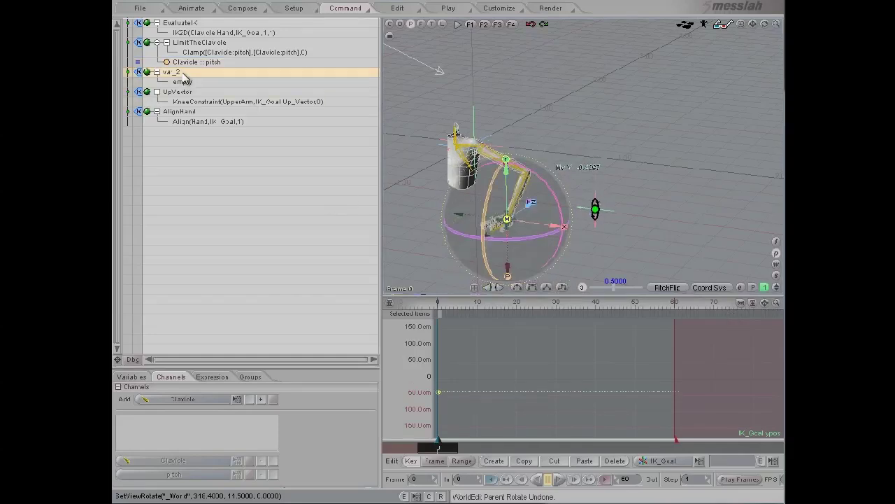
{"action": "left_click", "coordinate": [193, 73]}
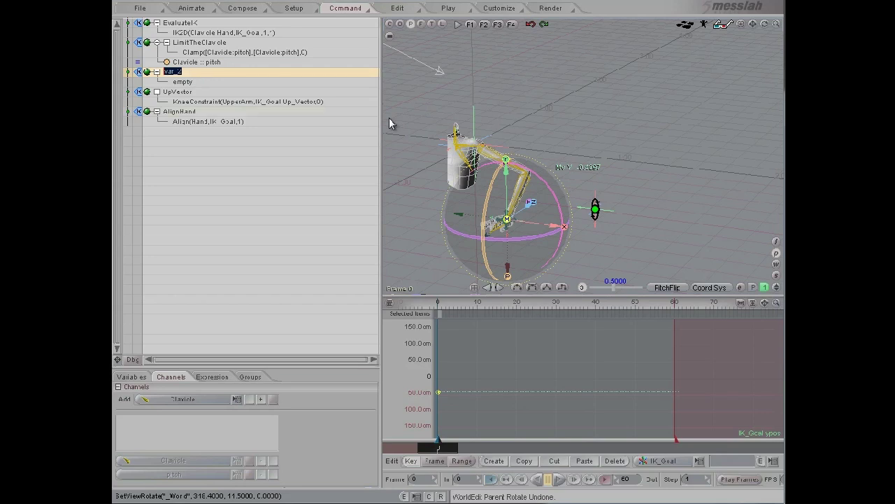
{"action": "type", "text": "Cl"}
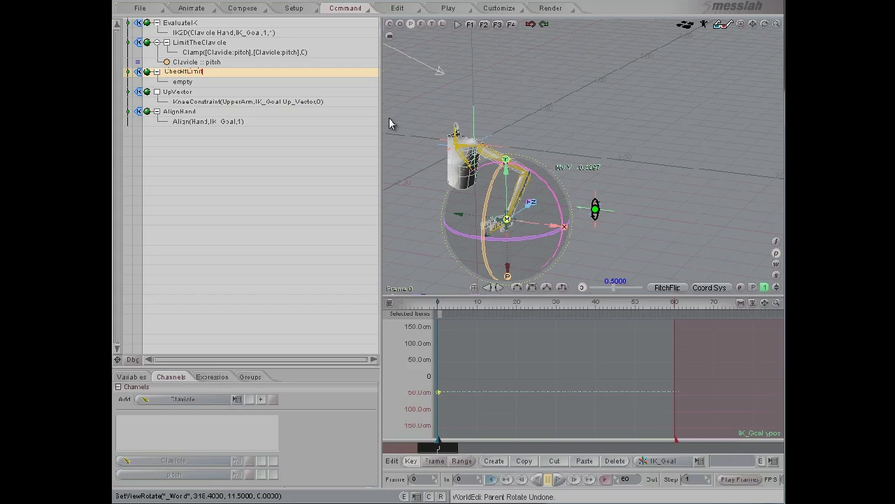
{"action": "type", "text": "eckIfLimitsReached"}
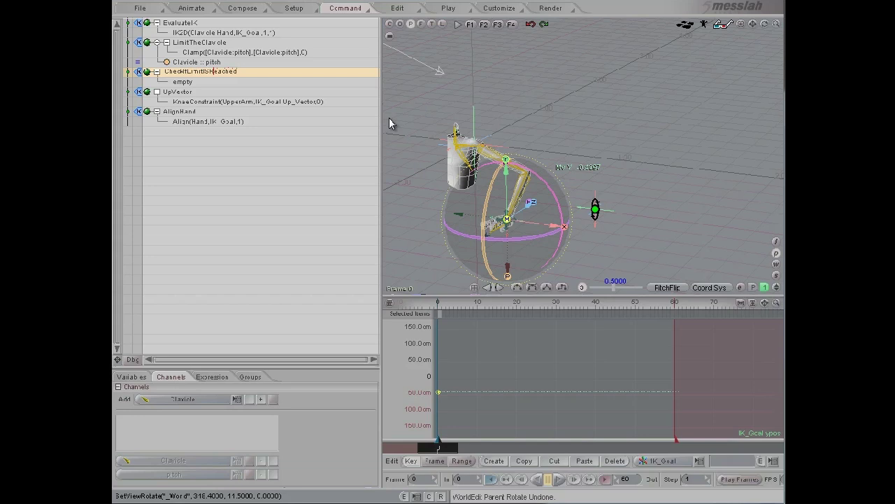
{"action": "key", "text": "BackSpace"}
{"action": "key", "text": "Return"}
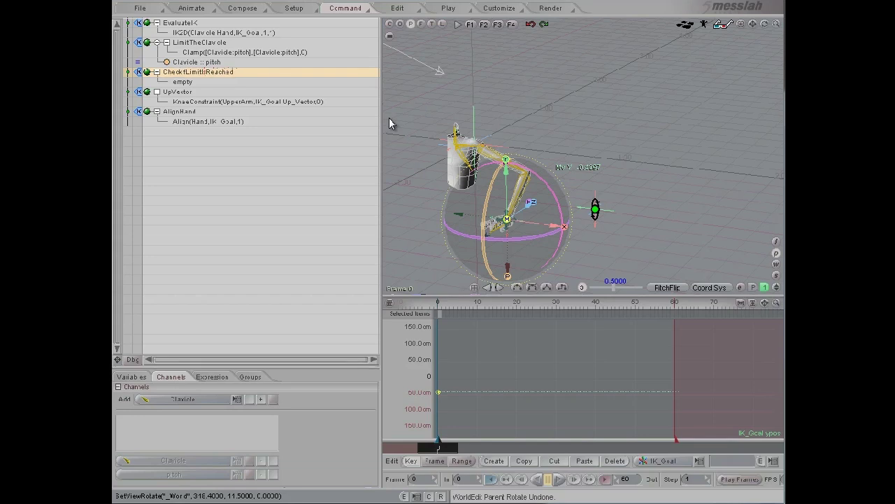
Choose the cond function for CheckIfLimitIsReached and set its condition to [Clavicle:pitch] == 0
{"action": "left_click", "coordinate": [226, 377]}
{"action": "left_click", "coordinate": [361, 359]}
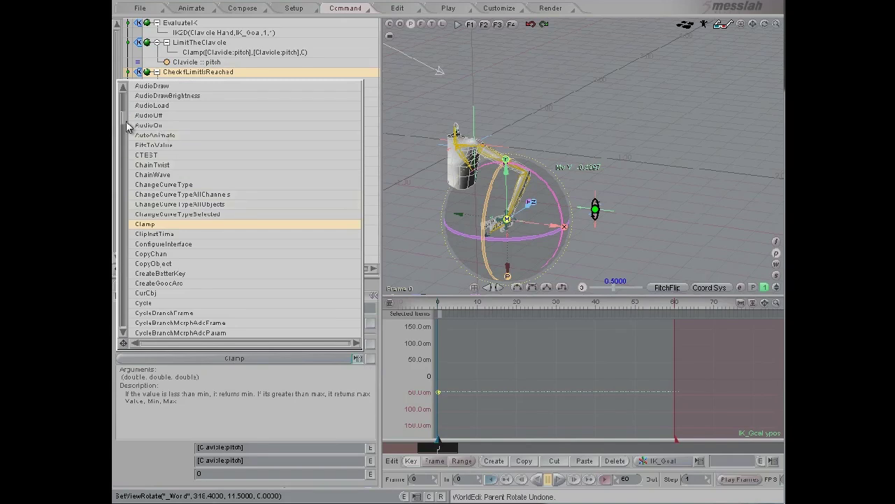
{"action": "left_click_drag", "start_coordinate": [123, 117], "coordinate": [142, 290]}
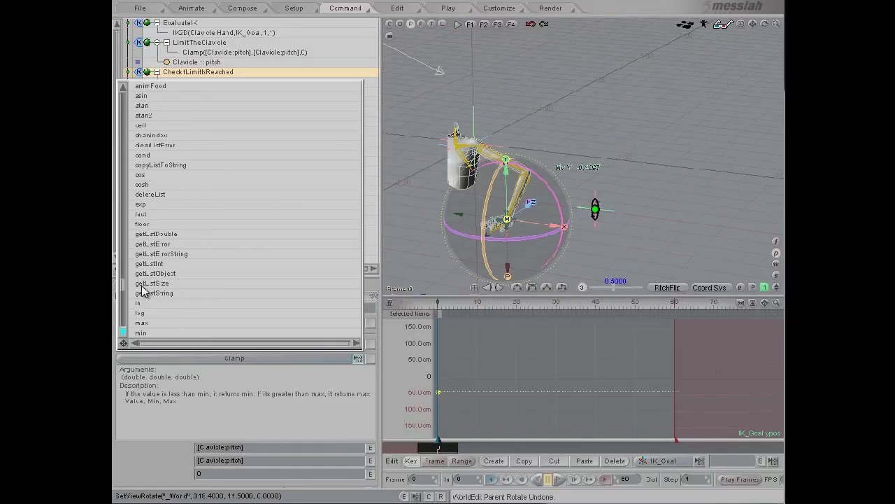
{"action": "left_click", "coordinate": [170, 154]}
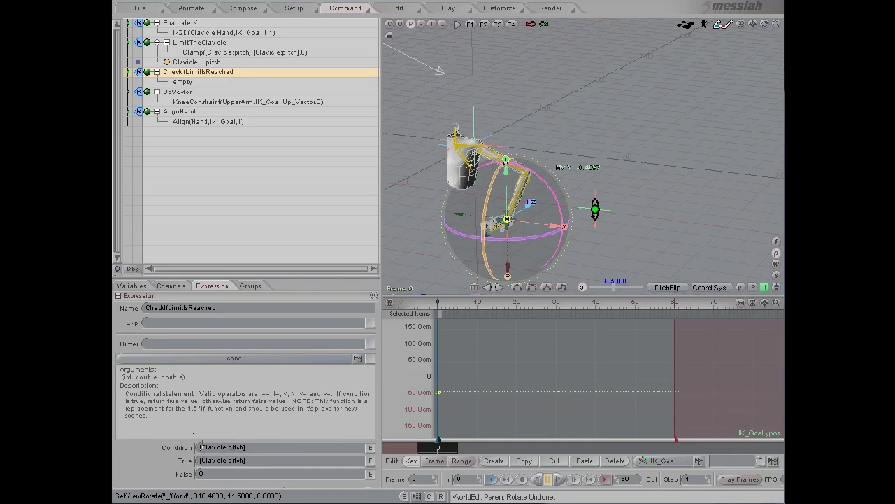
{"action": "left_click", "coordinate": [238, 448]}
{"action": "left_click_drag", "start_coordinate": [273, 448], "coordinate": [194, 447]}
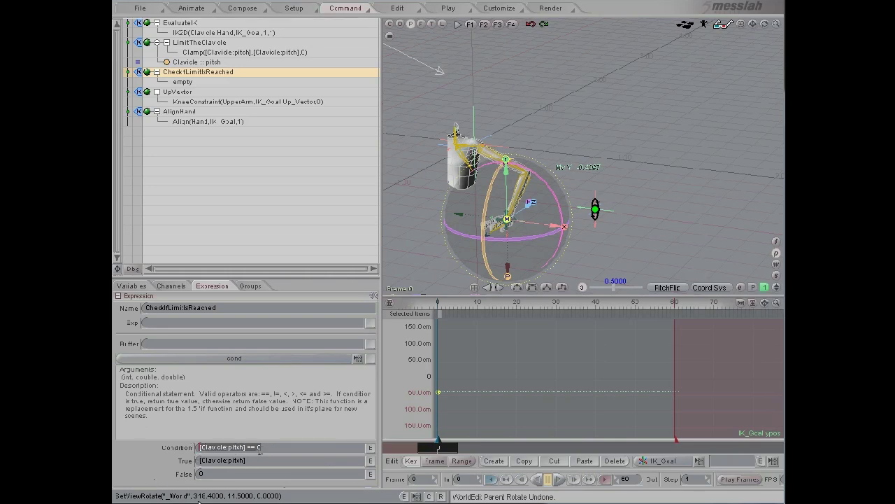
Replace the cond function's True value with a copy of EvaluateIK's expression, IK2D(Clavicle,Hand,IK_Goal,1,1)
{"action": "left_click", "coordinate": [262, 462]}
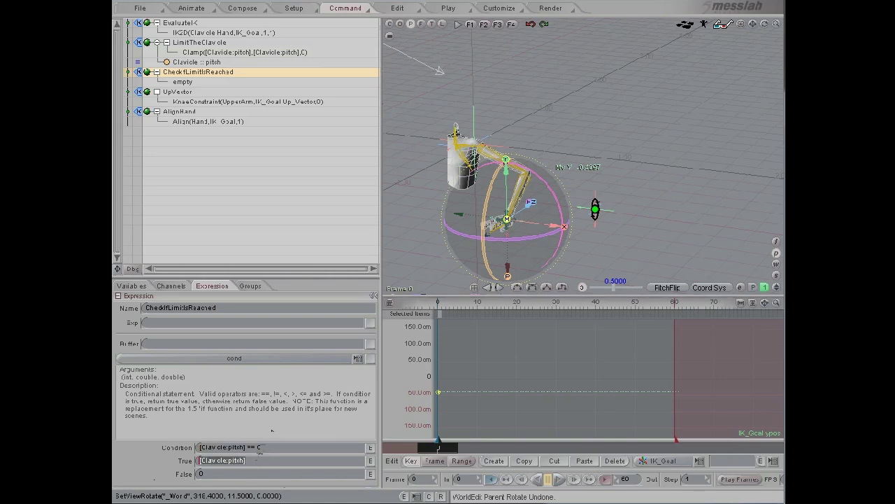
{"action": "key", "text": "BackSpace"}
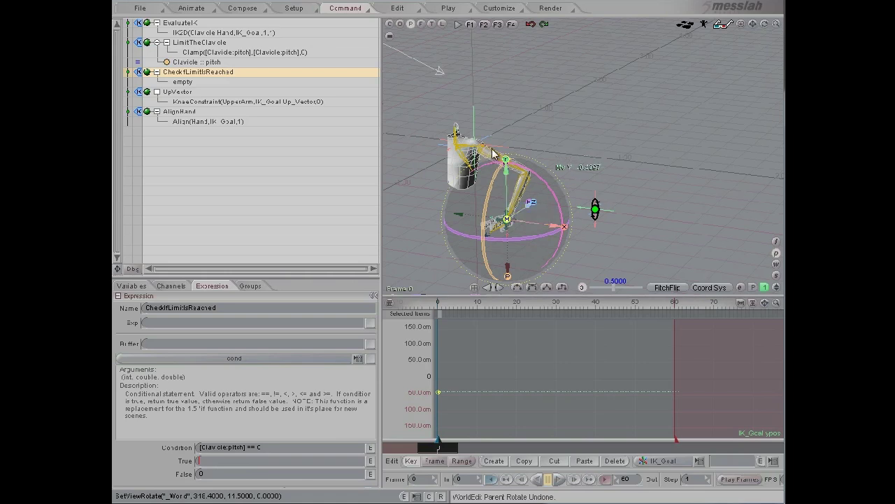
{"action": "left_click", "coordinate": [229, 33]}
{"action": "key", "text": "ctrl+c"}
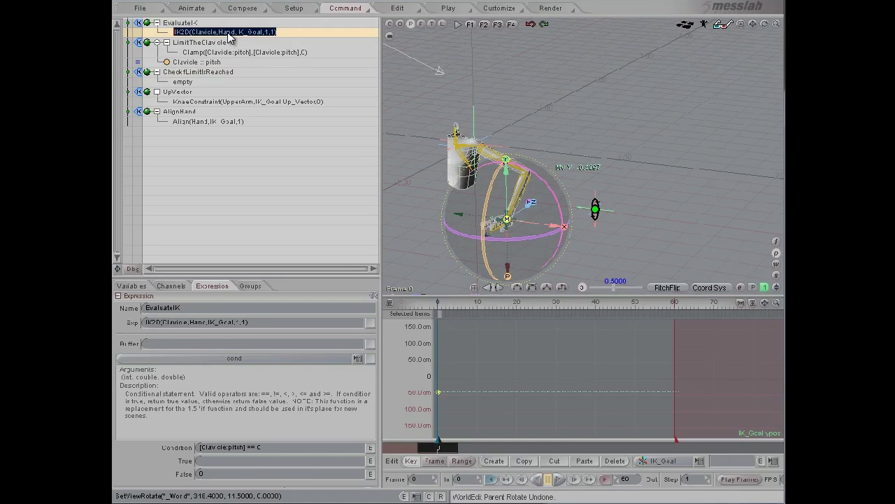
{"action": "left_click", "coordinate": [239, 461]}
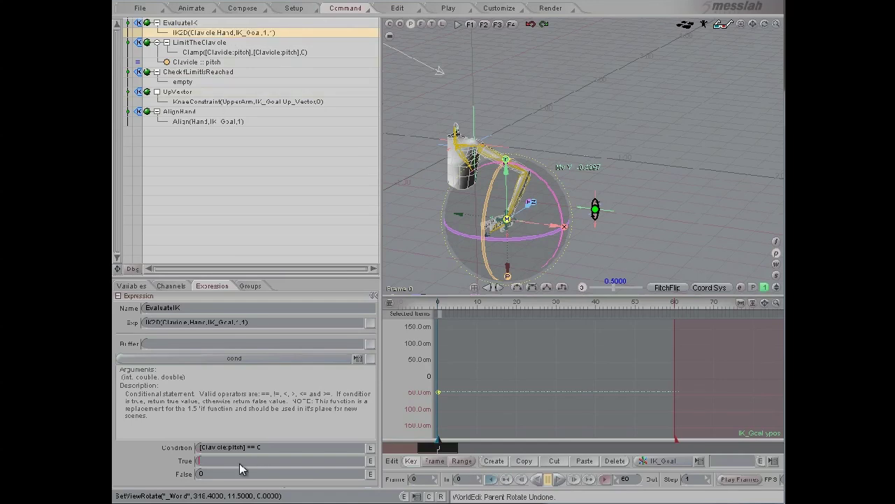
{"action": "key", "text": "ctrl+v"}
Change Clavicle to UpperArm in the True value's IK2D call and insert the cond function into the CheckIfLimitIsReached expression
{"action": "left_click", "coordinate": [241, 461]}
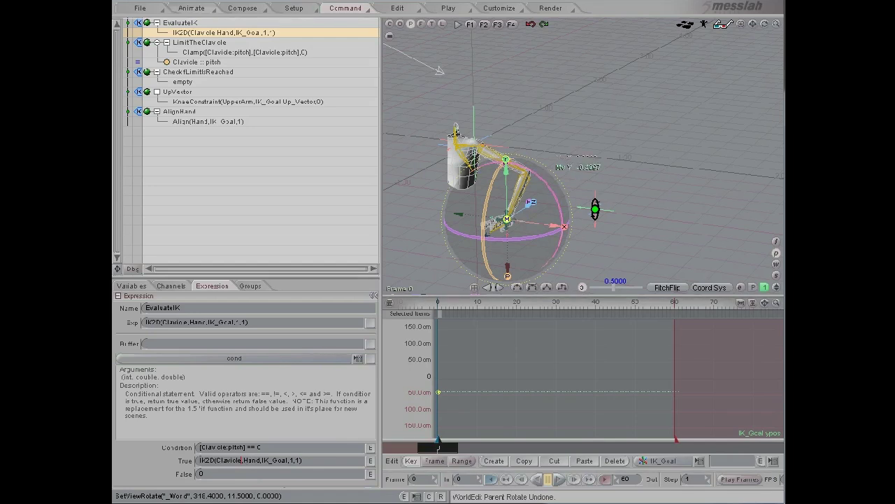
{"action": "left_click", "coordinate": [191, 8]}
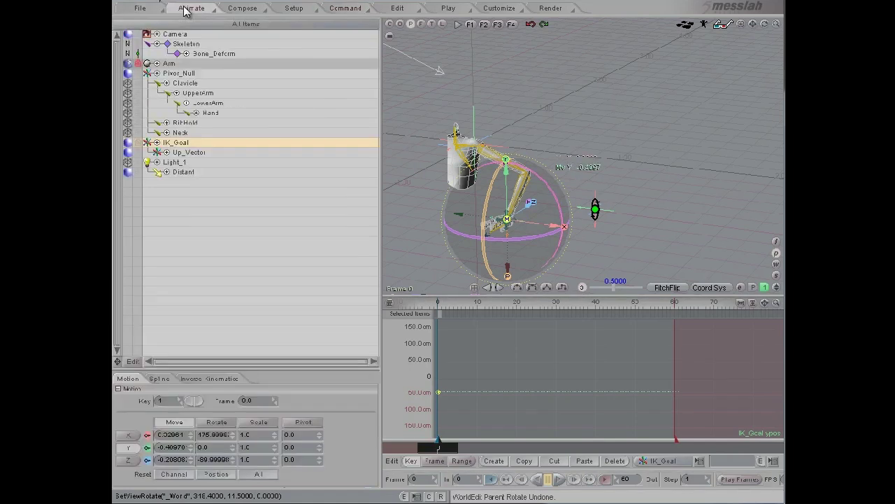
{"action": "left_click", "coordinate": [203, 94]}
{"action": "left_click", "coordinate": [212, 93]}
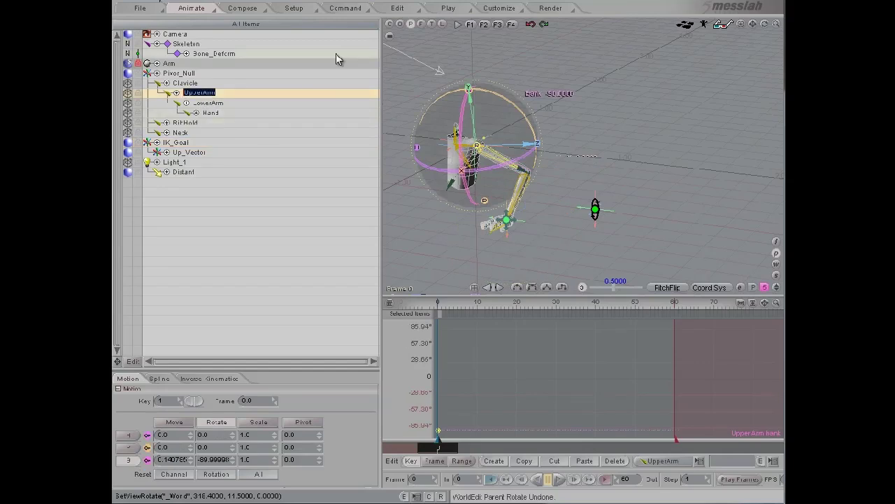
{"action": "left_click", "coordinate": [349, 9]}
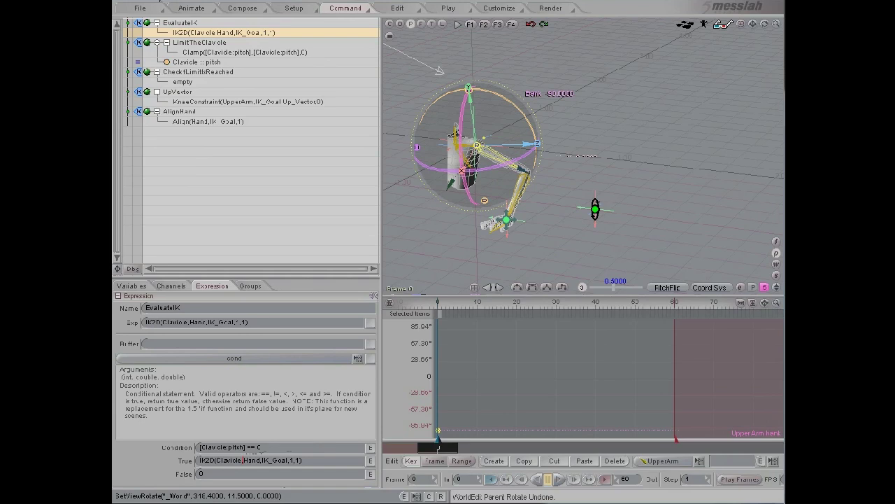
{"action": "key", "text": "Left"}
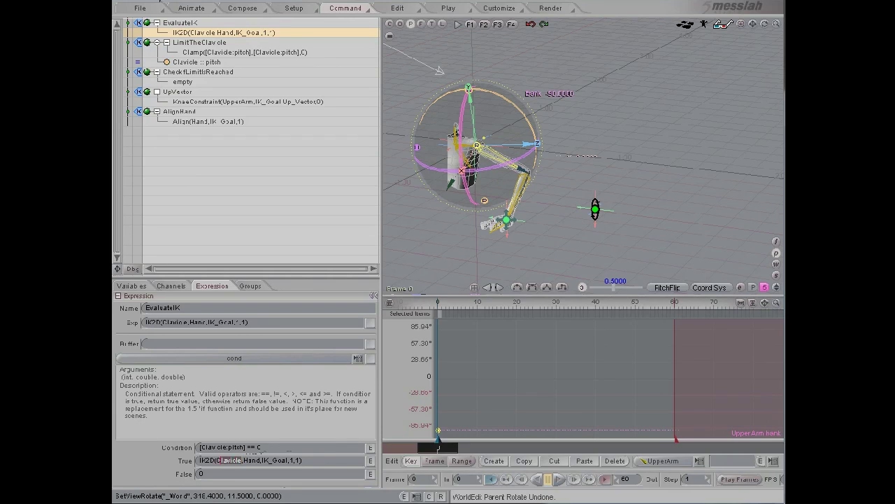
{"action": "type", "text": "UpperArm"}
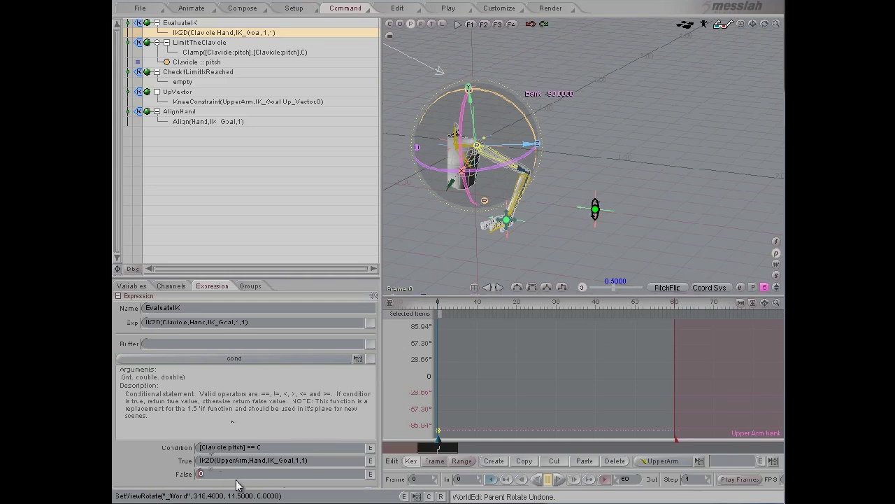
{"action": "left_click", "coordinate": [225, 72]}
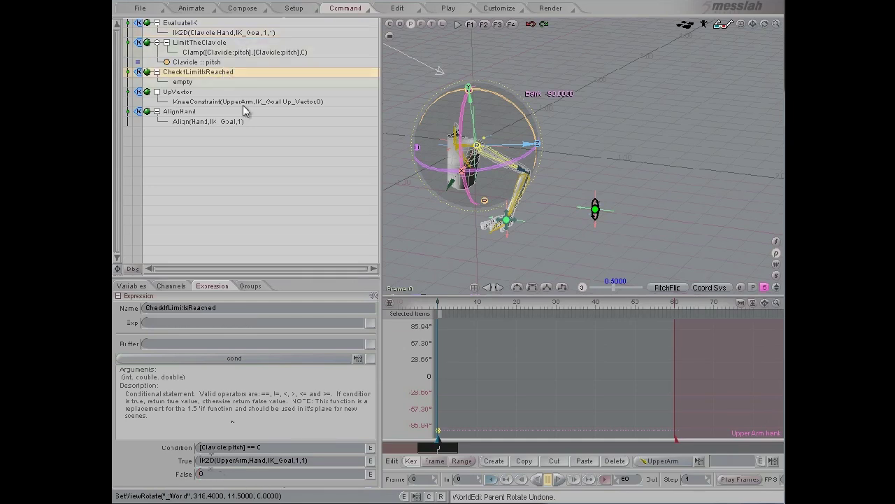
{"action": "left_click", "coordinate": [370, 359]}
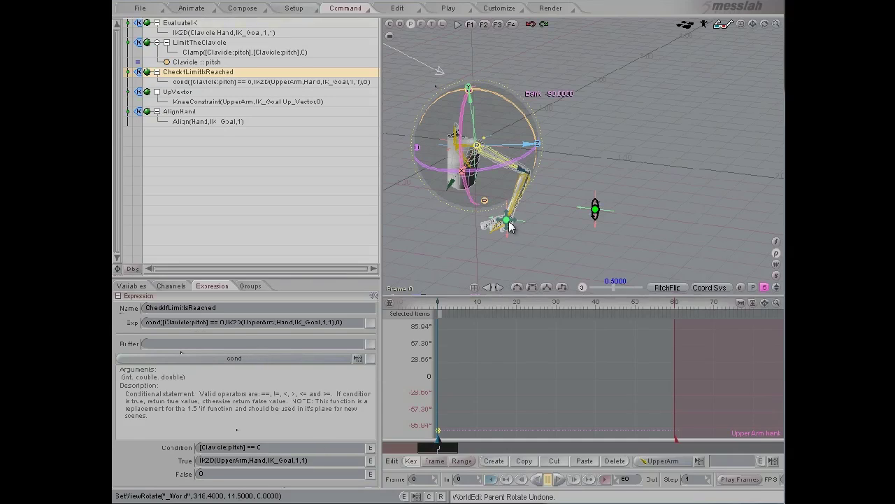
Move the IK_Goal null and the Up_Vector null to test the arm with the conditional IK
{"action": "left_click_drag", "start_coordinate": [511, 224], "coordinate": [729, 309]}
{"action": "left_click_drag", "start_coordinate": [512, 180], "coordinate": [511, 249]}
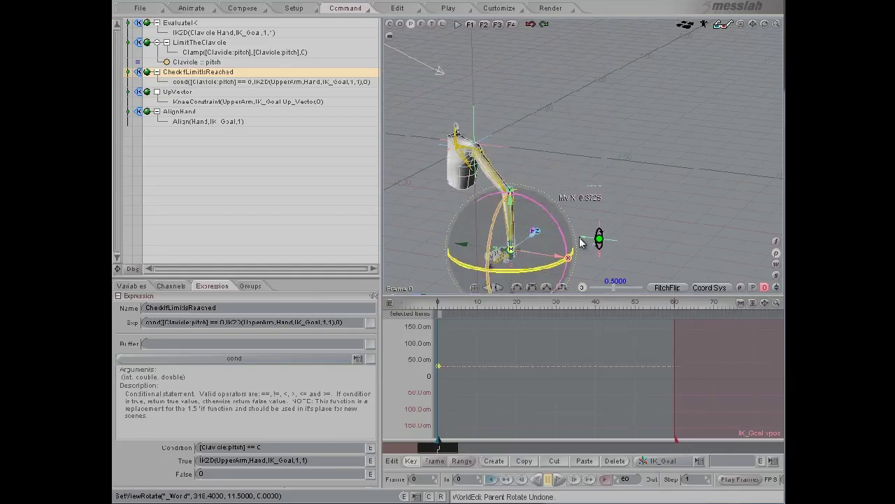
{"action": "left_click", "coordinate": [600, 240]}
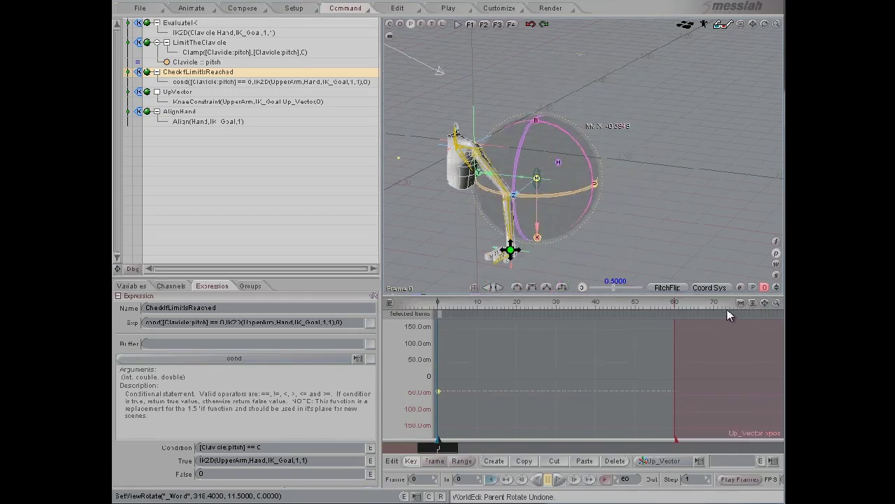
{"action": "left_click_drag", "start_coordinate": [580, 130], "coordinate": [729, 308], "text": "alt"}
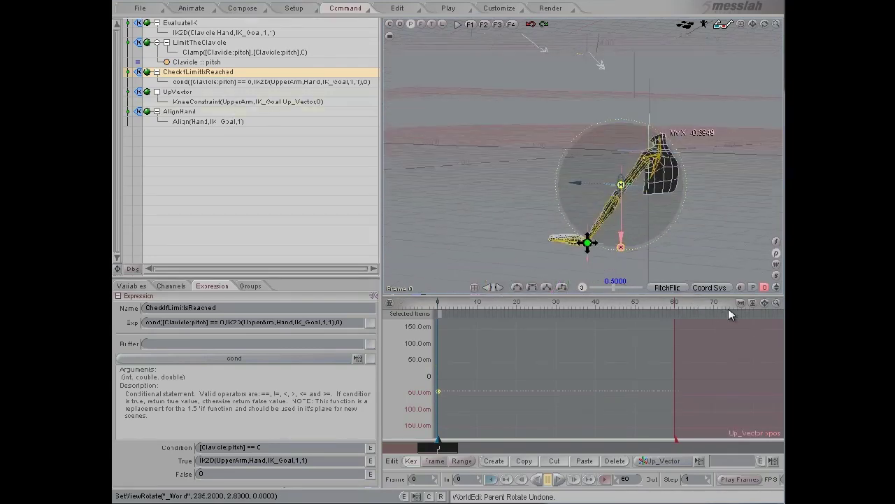
Try further poses of the Up_Vector and IK_Goal nulls, and undo the last two changes
{"action": "left_click_drag", "start_coordinate": [624, 185], "coordinate": [650, 198]}
{"action": "left_click_drag", "start_coordinate": [598, 239], "coordinate": [652, 179]}
{"action": "left_click_drag", "start_coordinate": [731, 307], "coordinate": [729, 309]}
{"action": "left_click_drag", "start_coordinate": [631, 183], "coordinate": [591, 167]}
{"action": "left_click_drag", "start_coordinate": [570, 206], "coordinate": [768, 316], "text": "alt"}
{"action": "key", "text": "ctrl+z"}
{"action": "key", "text": "ctrl+z"}
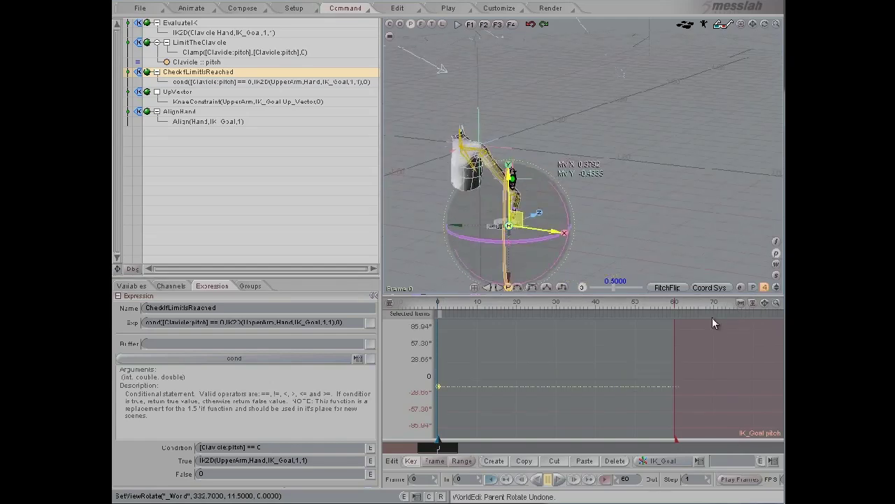